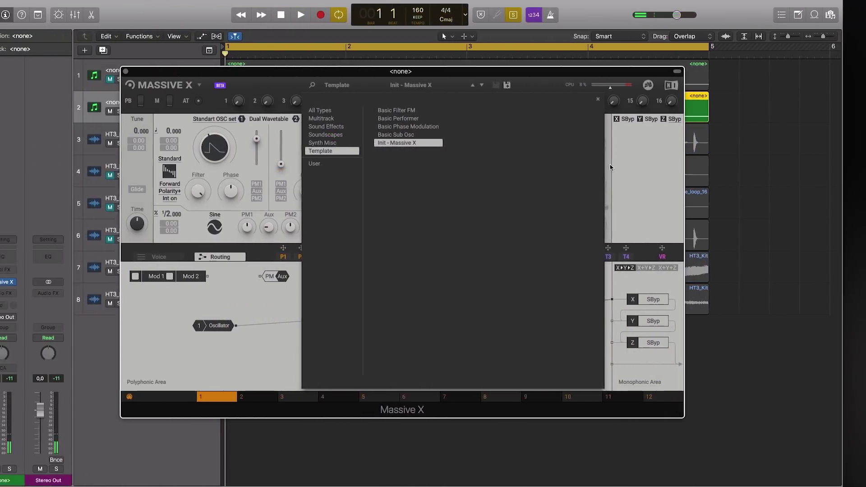
# Step: Close the preset browser and load the Talkative Squar... wavetable from the Formant category into oscillator 1
pyautogui.click(627, 175)
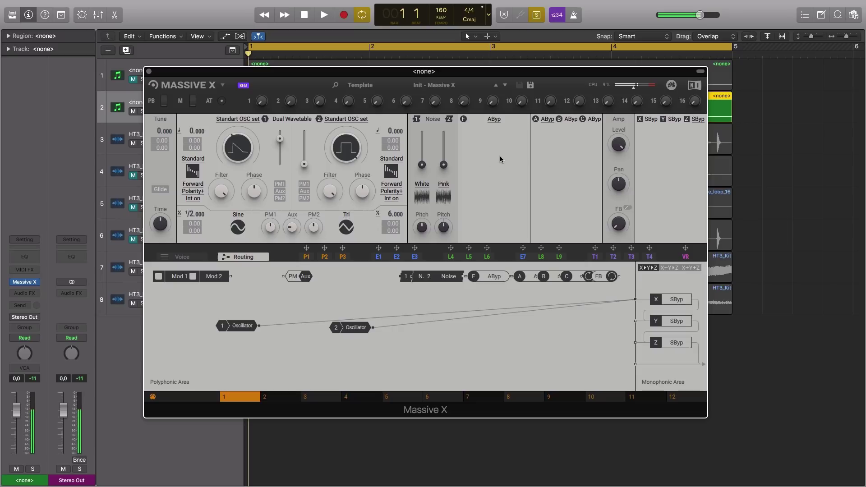
pyautogui.click(243, 121)
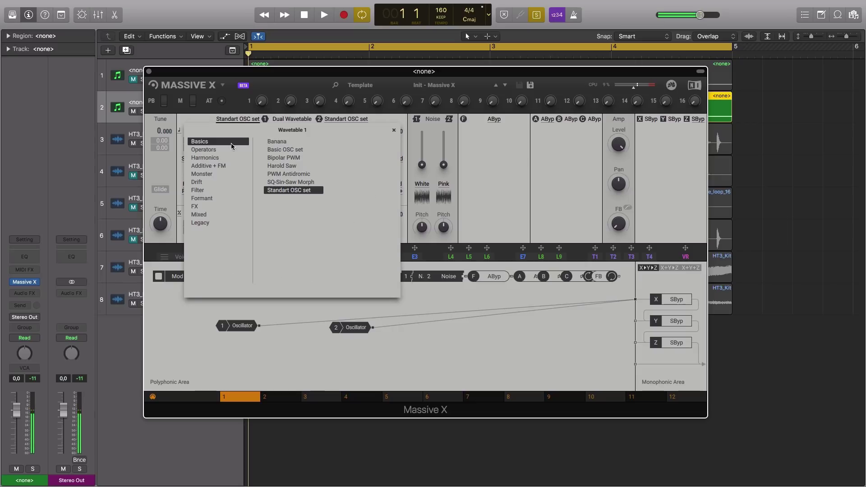
pyautogui.click(208, 198)
pyautogui.click(283, 256)
pyautogui.click(469, 199)
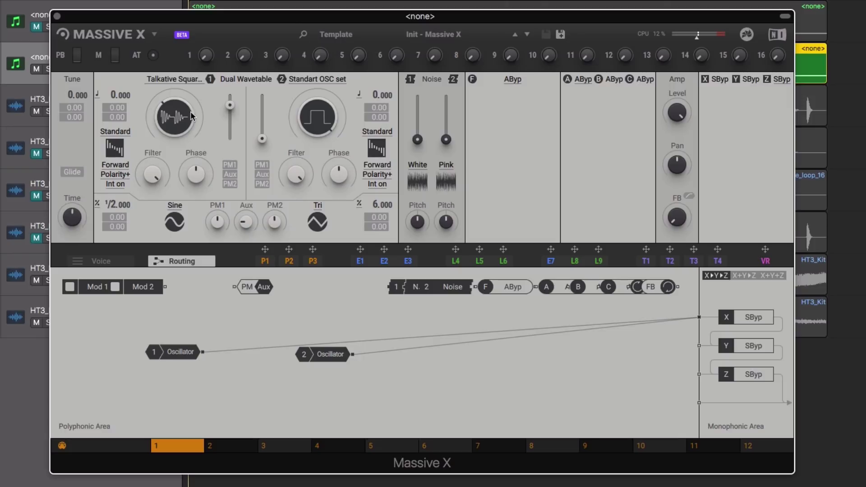
# Step: Lower oscillator 1's level, raise oscillator 2's, load Fine Solo drift from the Drift category into oscillator 2 and adjust its wavetable position
pyautogui.moveTo(235, 109); pyautogui.dragTo(263, 96)
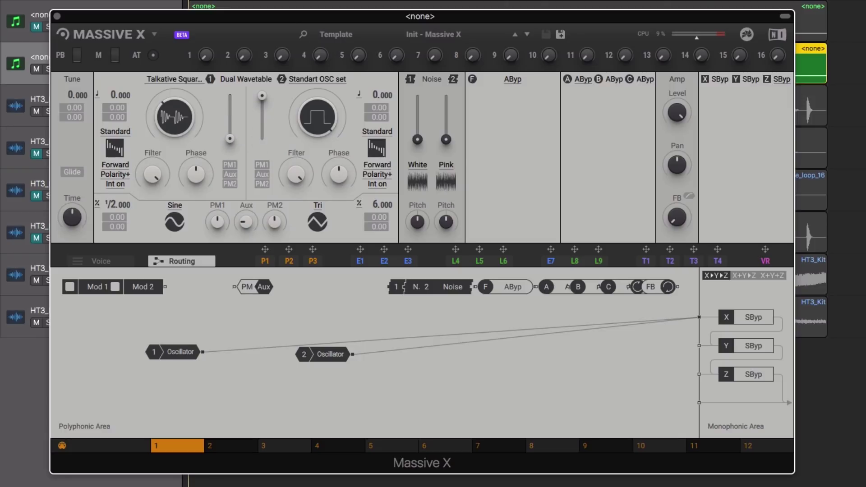
pyautogui.click(305, 79)
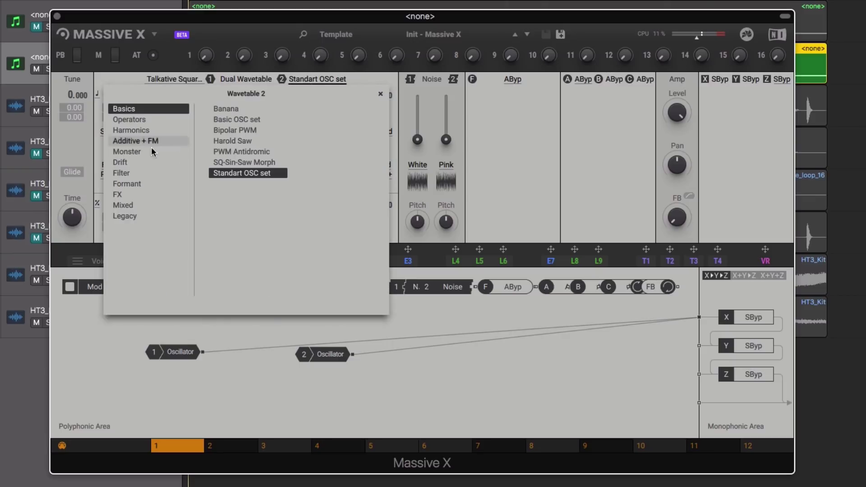
pyautogui.click(127, 161)
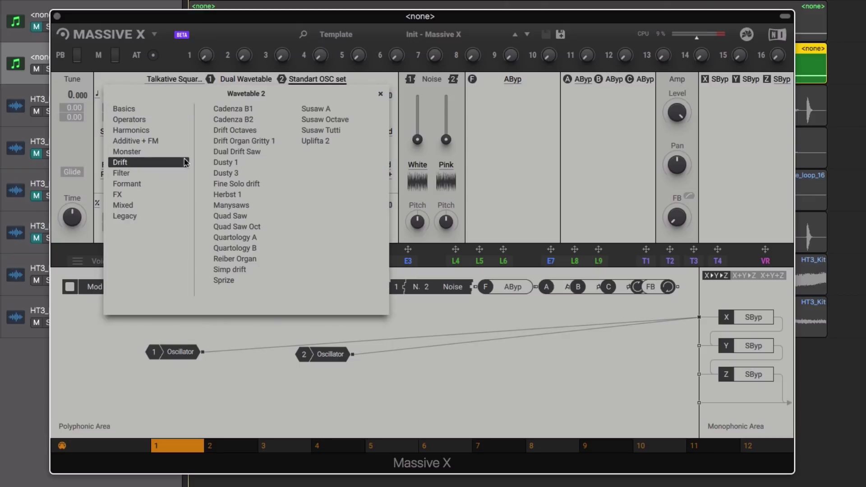
pyautogui.click(238, 185)
pyautogui.click(503, 141)
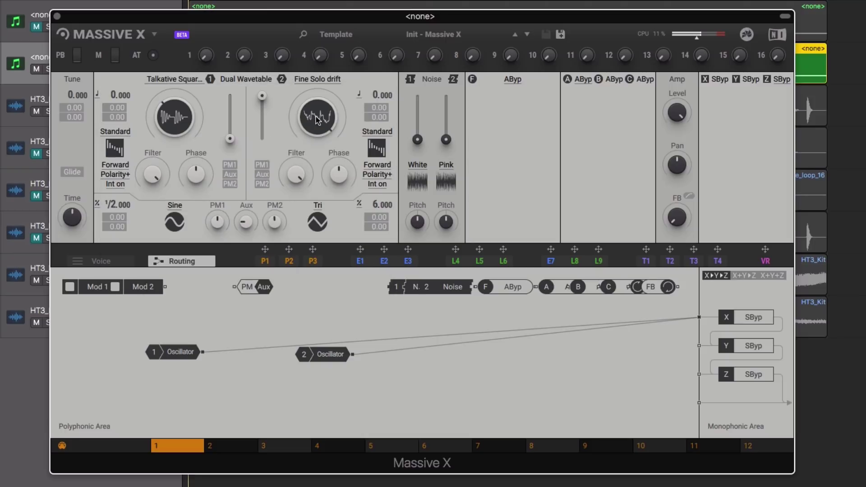
pyautogui.moveTo(316, 129)
pyautogui.mouseDown()
pyautogui.moveTo(316, 140)
pyautogui.moveTo(316, 128)
pyautogui.mouseUp()
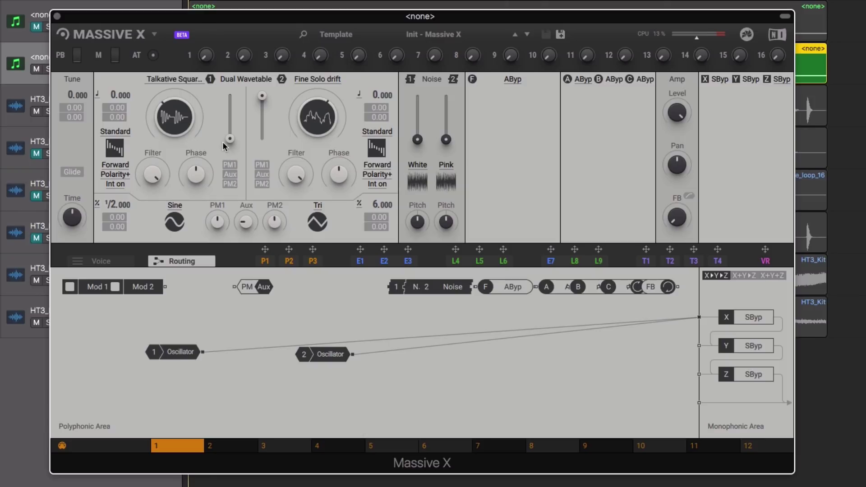
# Step: Raise oscillator 1's level to maximum and set its wavetable mode to ART
pyautogui.moveTo(230, 139); pyautogui.dragTo(230, 96)
pyautogui.click(119, 132)
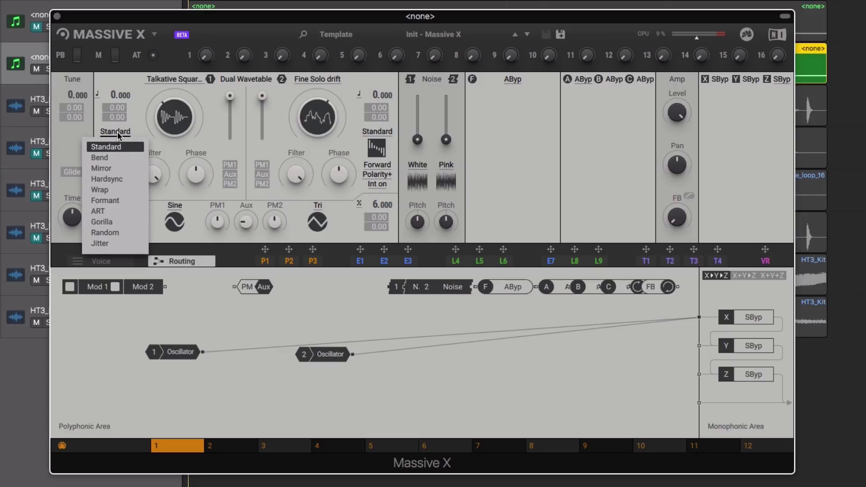
pyautogui.click(105, 211)
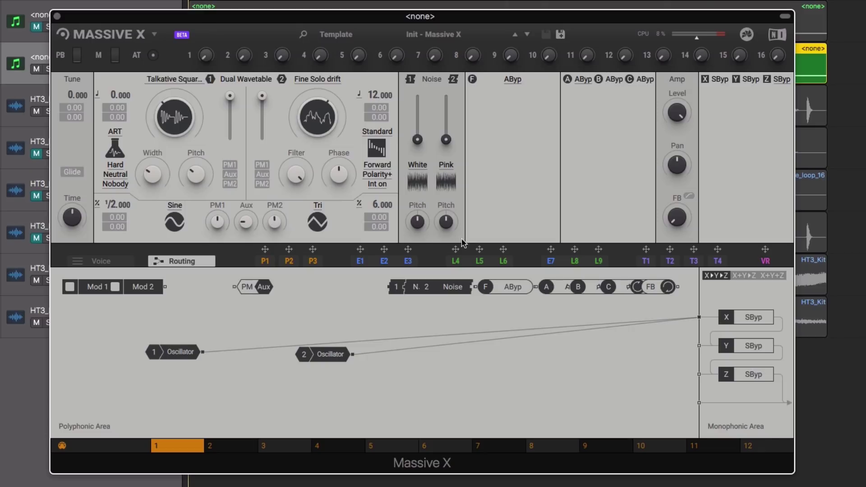
# Step: Assign modulator L4 to the wavetable positions of both oscillators and to oscillator 1's Pitch
pyautogui.moveTo(455, 249); pyautogui.dragTo(164, 148)
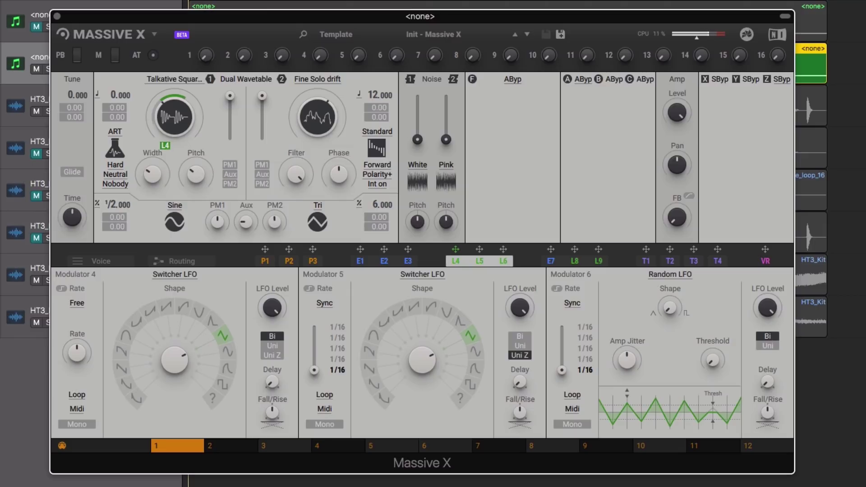
pyautogui.moveTo(457, 251); pyautogui.dragTo(306, 143)
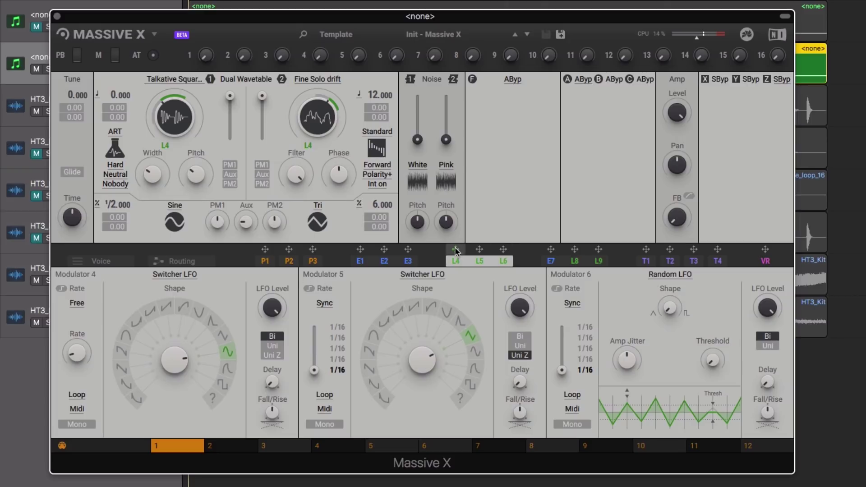
pyautogui.moveTo(456, 249); pyautogui.dragTo(188, 200)
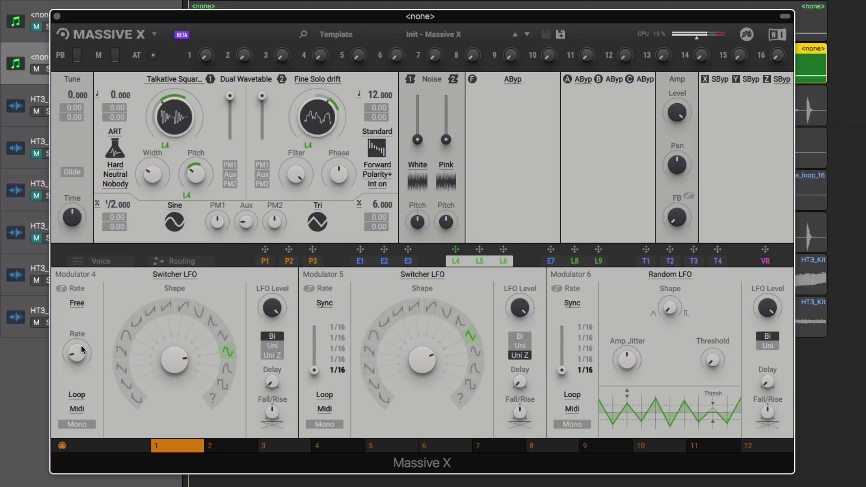
# Step: Assign performer P1 to both oscillator levels, lowering the base levels to minimum with full upward modulation
pyautogui.moveTo(265, 249); pyautogui.dragTo(229, 150)
pyautogui.moveTo(265, 250); pyautogui.dragTo(260, 153)
pyautogui.moveTo(263, 94); pyautogui.dragTo(261, 139)
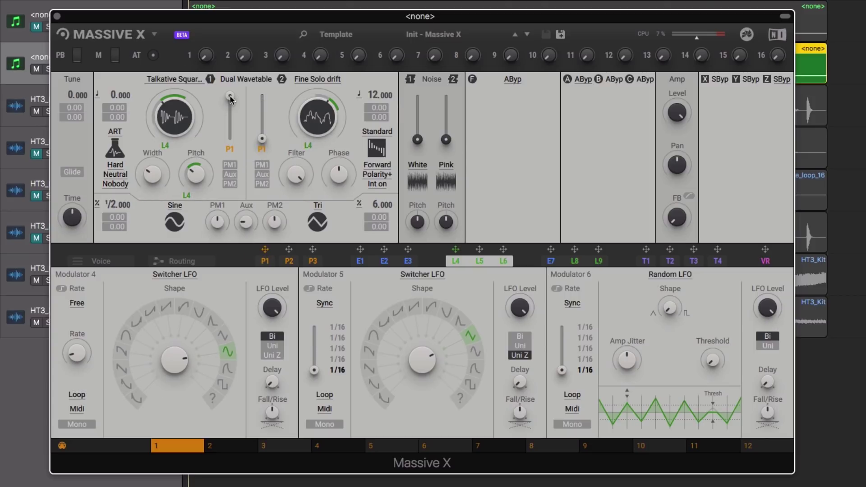
pyautogui.moveTo(230, 97)
pyautogui.mouseDown()
pyautogui.moveTo(230, 138)
pyautogui.moveTo(233, 103)
pyautogui.mouseUp()
pyautogui.click(265, 148)
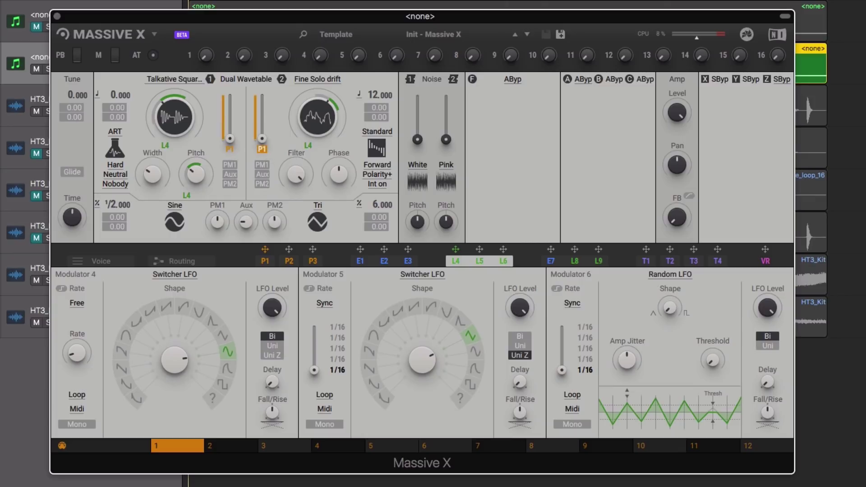
# Step: Set performer P1 to loop from bar 1 to bar 5, make it unipolar and choose the falling-ramp drawing shape
pyautogui.click(266, 261)
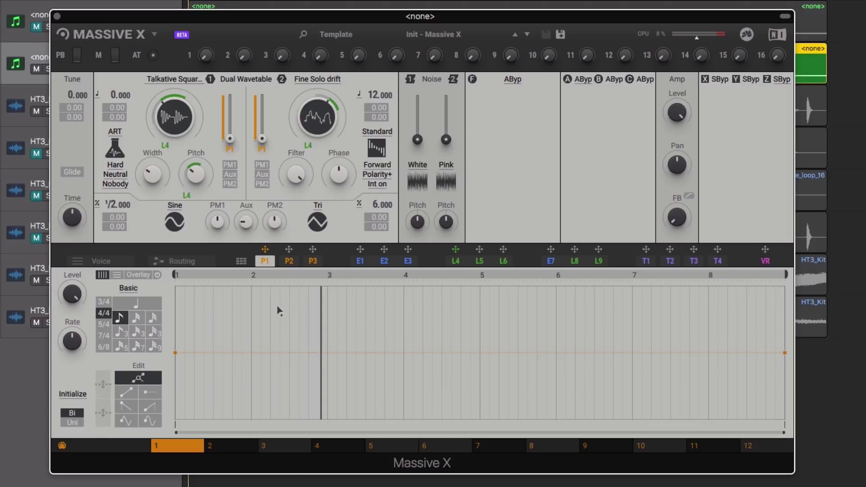
pyautogui.moveTo(786, 275); pyautogui.dragTo(478, 295)
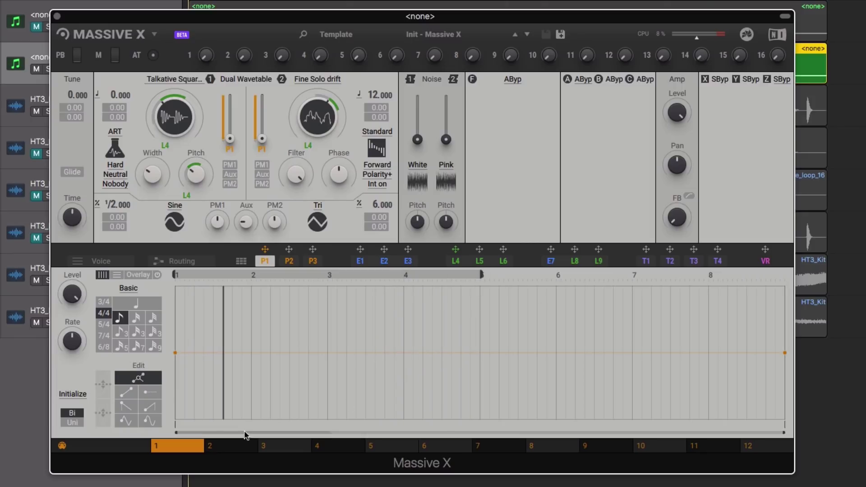
pyautogui.click(71, 423)
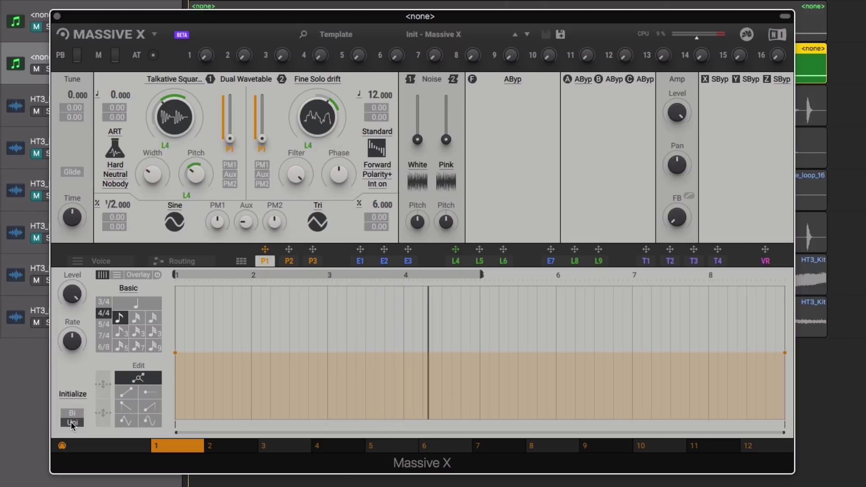
pyautogui.click(126, 407)
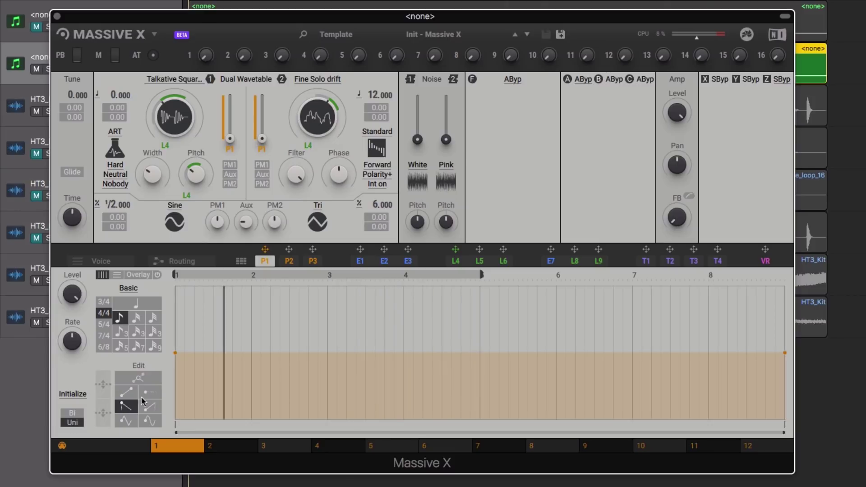
# Step: Draw falling ramps in every grid division from bar 1 to bar 5, select them all and bend their slopes into curves
pyautogui.moveTo(185, 363)
pyautogui.mouseDown()
pyautogui.moveTo(182, 289)
pyautogui.moveTo(188, 298)
pyautogui.moveTo(194, 283)
pyautogui.moveTo(477, 282)
pyautogui.mouseUp()
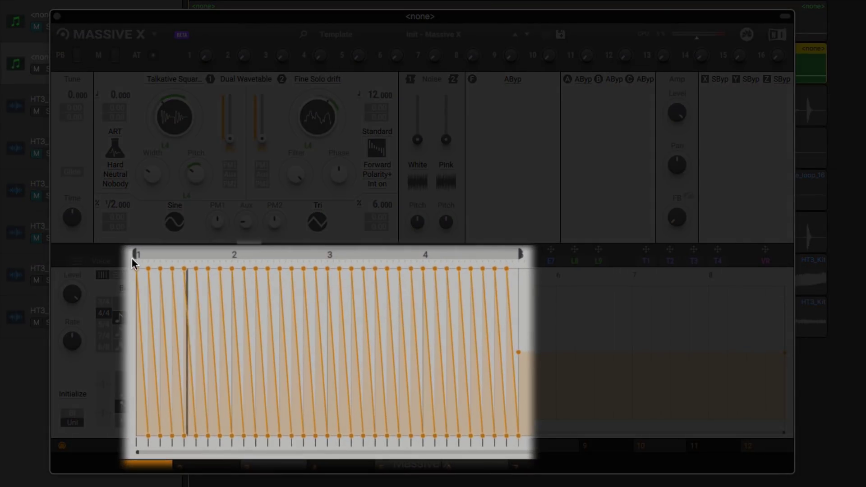
pyautogui.moveTo(132, 258); pyautogui.dragTo(527, 273)
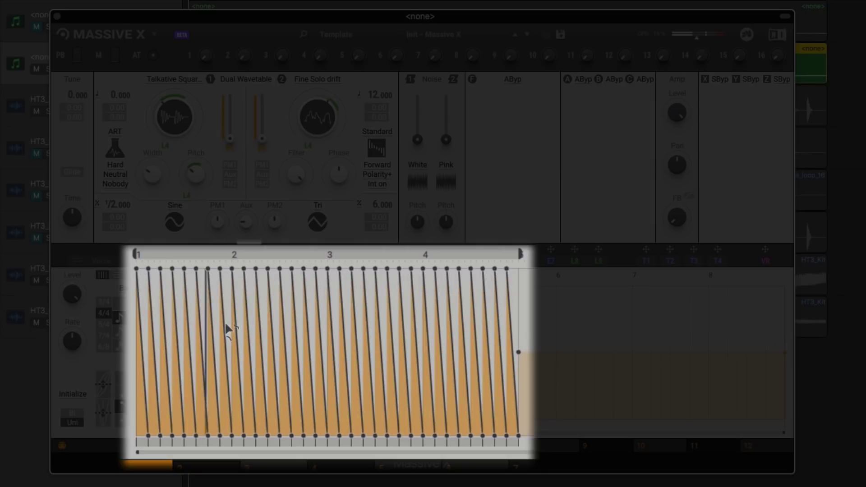
pyautogui.moveTo(222, 332)
pyautogui.mouseDown()
pyautogui.moveTo(223, 394)
pyautogui.moveTo(222, 334)
pyautogui.mouseUp()
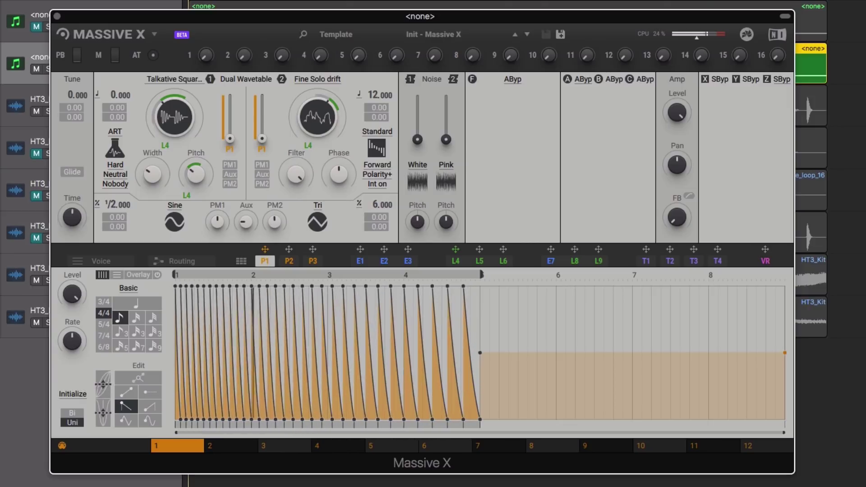
# Step: Warp the selected ramps' timing so their spacing is tightest around the middle of the loop and wider at both ends
pyautogui.moveTo(103, 385); pyautogui.dragTo(90, 385)
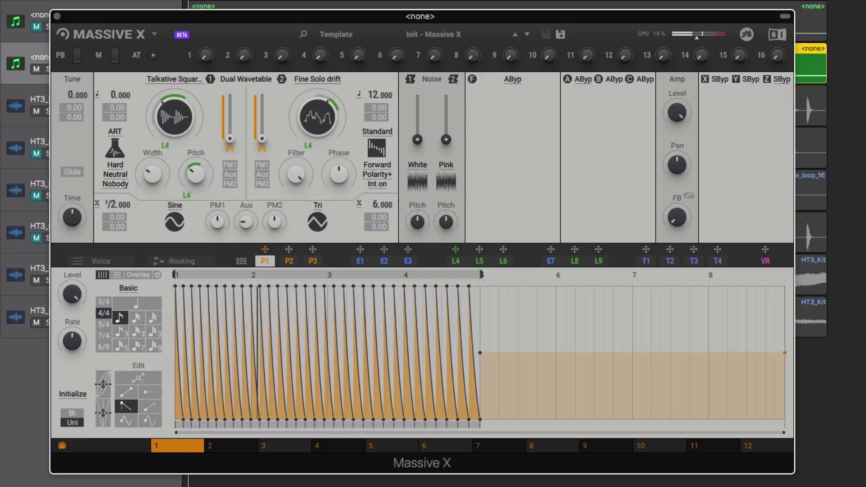
pyautogui.moveTo(105, 415)
pyautogui.mouseDown()
pyautogui.moveTo(119, 415)
pyautogui.moveTo(97, 416)
pyautogui.mouseUp()
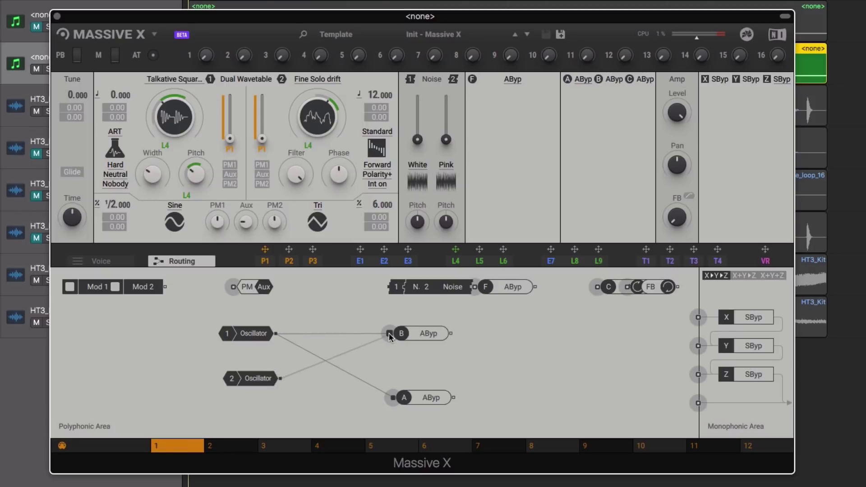
# Step: Route oscillator 2 into insert A and connect the outputs of inserts A and B to the X effect input
pyautogui.moveTo(279, 379); pyautogui.dragTo(426, 399)
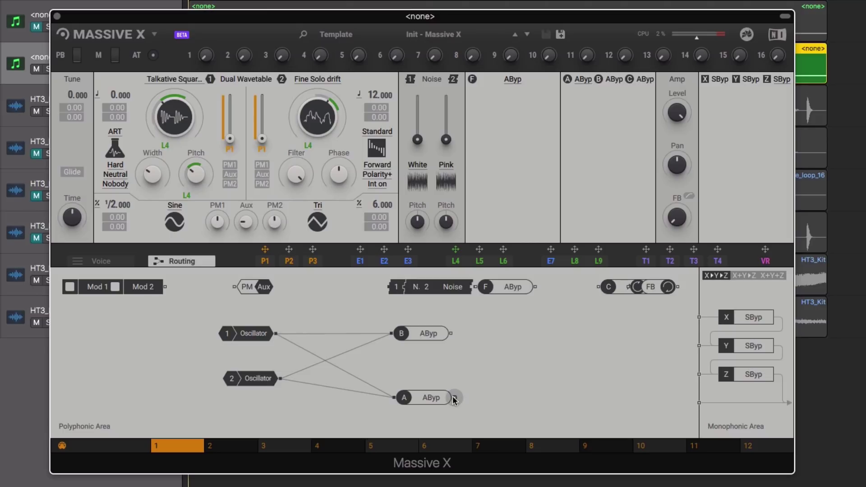
pyautogui.moveTo(454, 399); pyautogui.dragTo(699, 317)
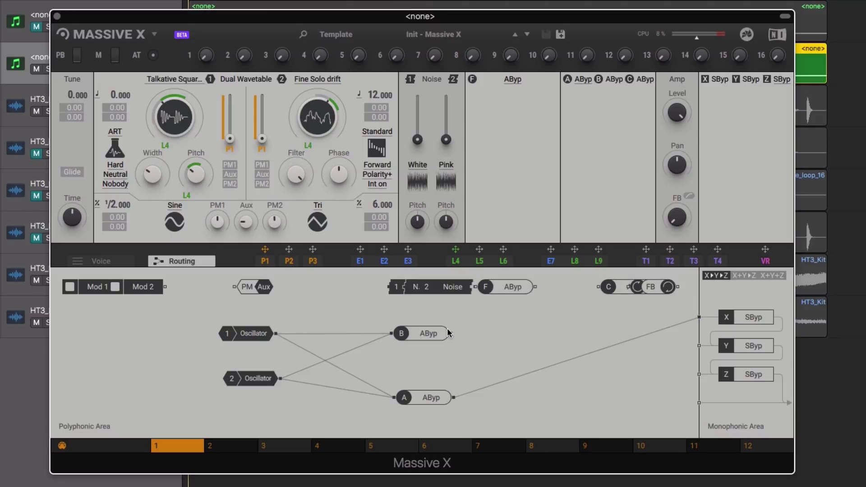
pyautogui.moveTo(451, 332); pyautogui.dragTo(697, 318)
# Step: Load Bit-Crusher into insert A and lower its Crush amount
pyautogui.click(581, 81)
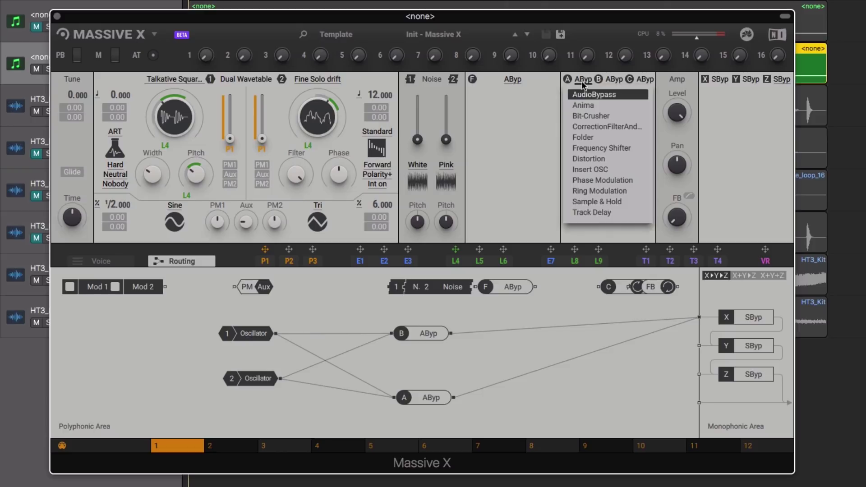
pyautogui.click(591, 117)
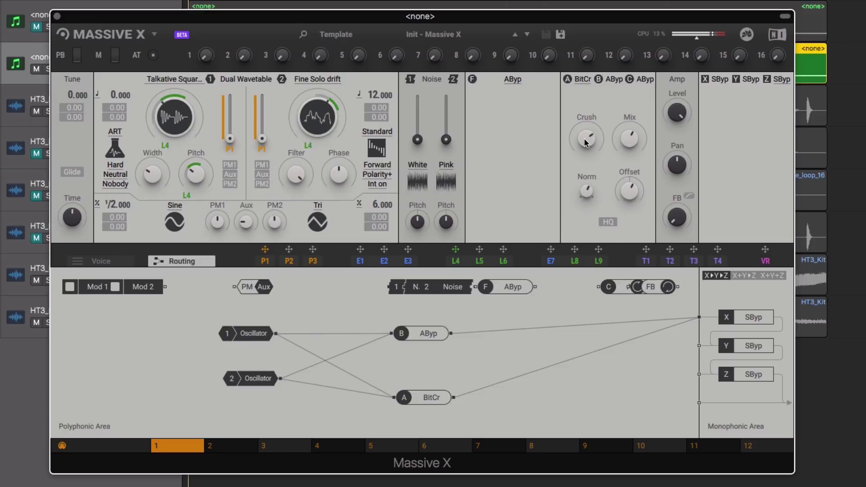
pyautogui.moveTo(584, 138); pyautogui.dragTo(583, 150)
# Step: Load Folder into insert B and lower its Mix
pyautogui.click(614, 80)
pyautogui.click(594, 138)
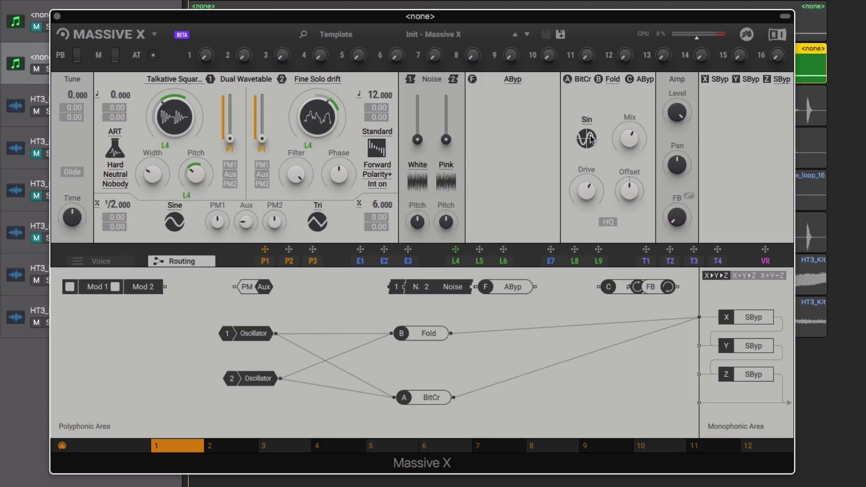
pyautogui.moveTo(621, 126); pyautogui.dragTo(621, 132)
# Step: Load Dimension Expander into effect slot X, adjust its Amount and enable Bright
pyautogui.click(719, 80)
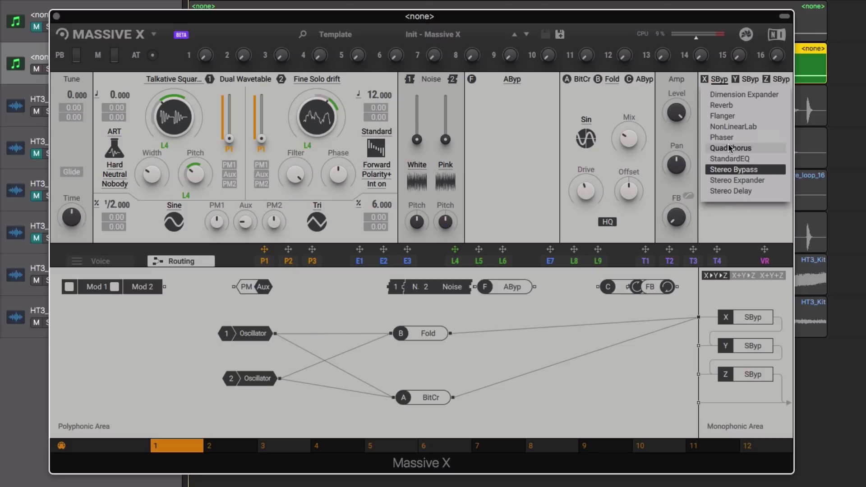
pyautogui.click(725, 91)
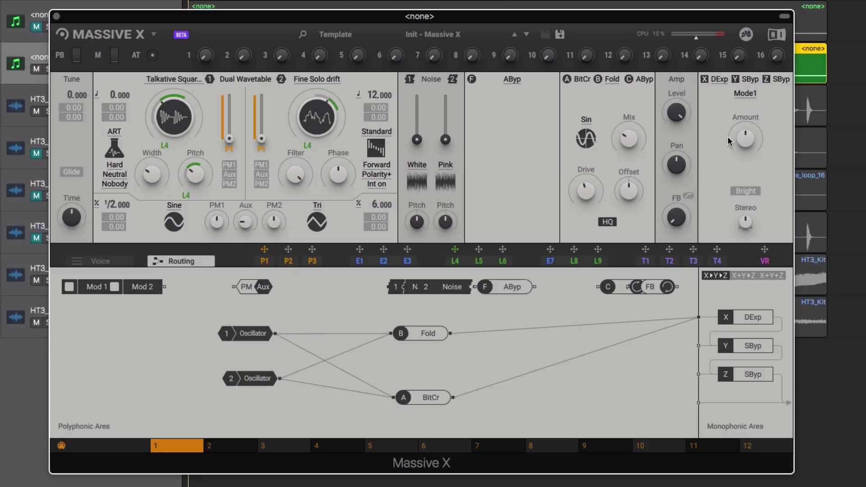
pyautogui.moveTo(749, 137); pyautogui.dragTo(748, 126)
pyautogui.click(757, 191)
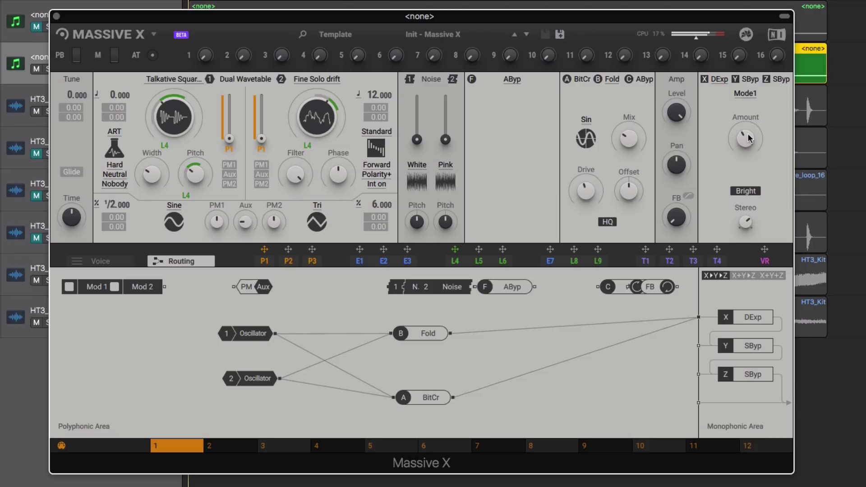
# Step: Enable the overlay grid in performer P1, draw a falling ramp in its single division and delete the ramp's start point
pyautogui.click(265, 263)
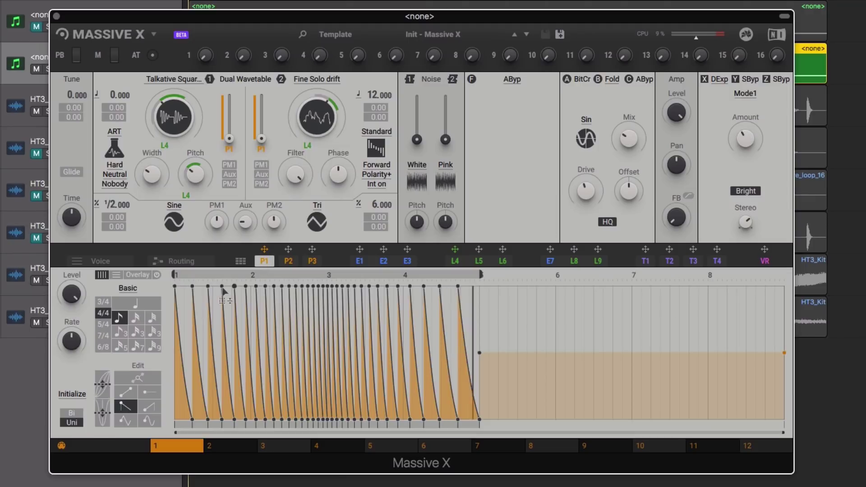
pyautogui.click(131, 273)
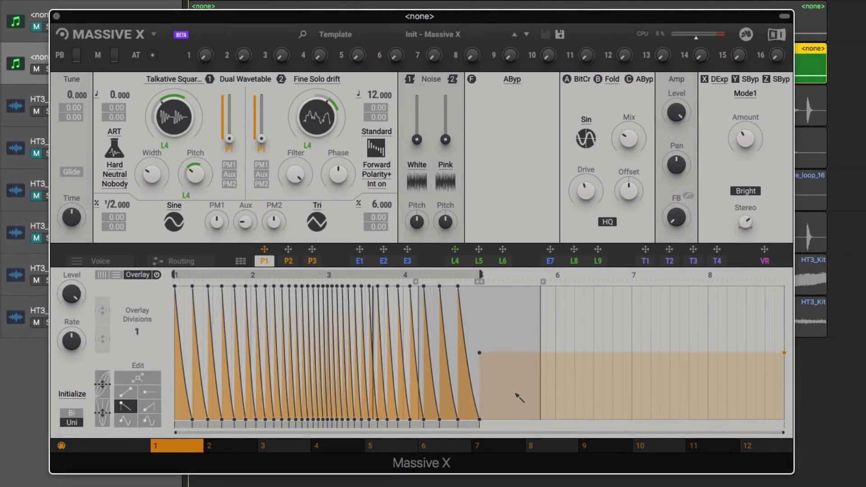
pyautogui.click(503, 364)
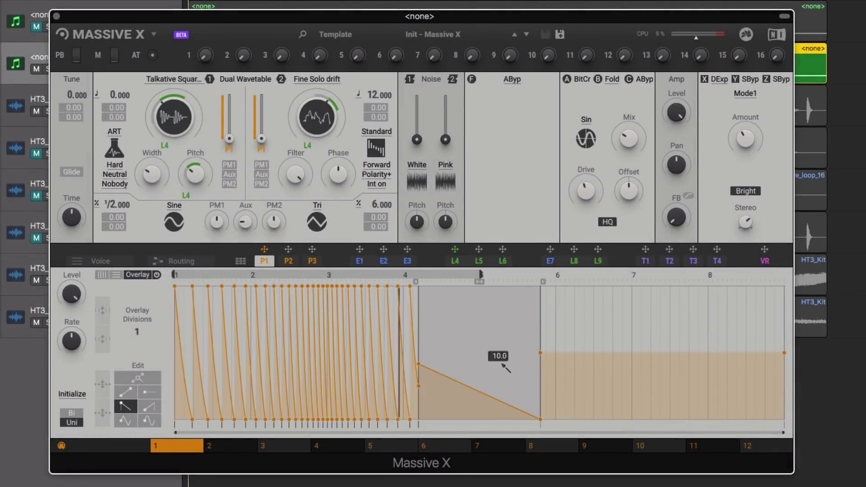
pyautogui.doubleClick(419, 364)
# Step: Fit the overlay grid between bars 3 and 5, delete the leftover breakpoint and set the overlay divisions to 12
pyautogui.moveTo(416, 283); pyautogui.dragTo(328, 281)
pyautogui.moveTo(543, 282)
pyautogui.mouseDown()
pyautogui.moveTo(556, 284)
pyautogui.moveTo(484, 285)
pyautogui.mouseUp()
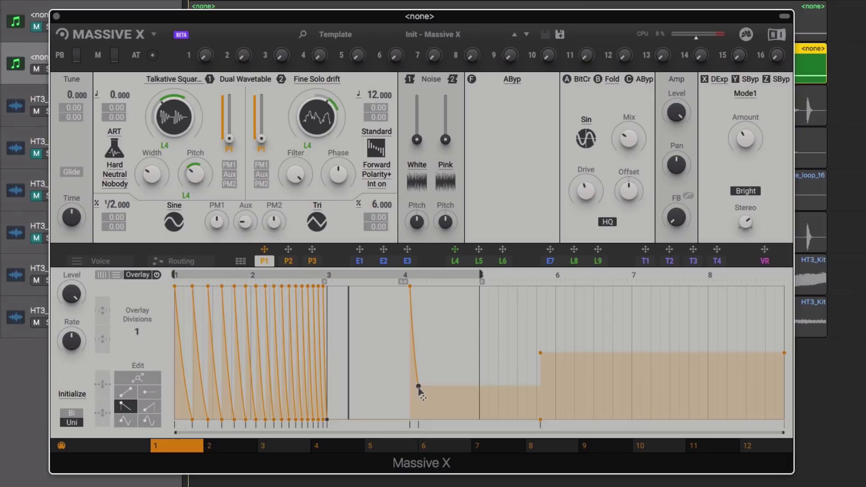
pyautogui.doubleClick(419, 387)
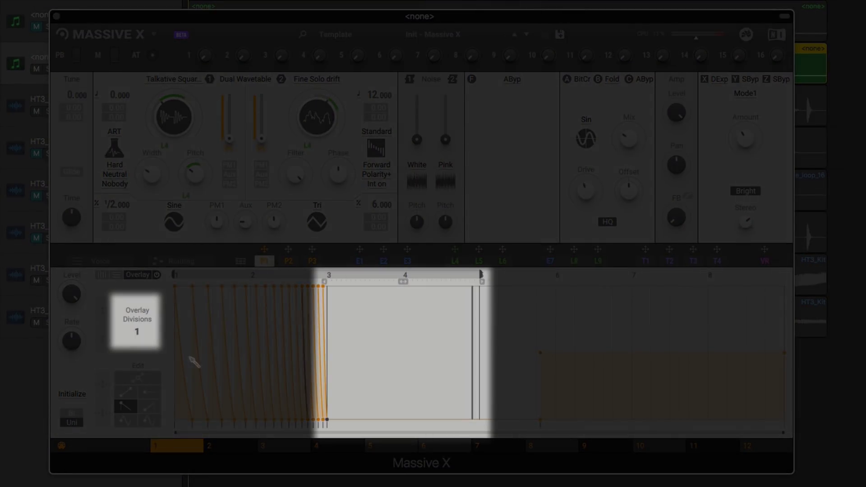
pyautogui.moveTo(137, 330); pyautogui.dragTo(136, 270)
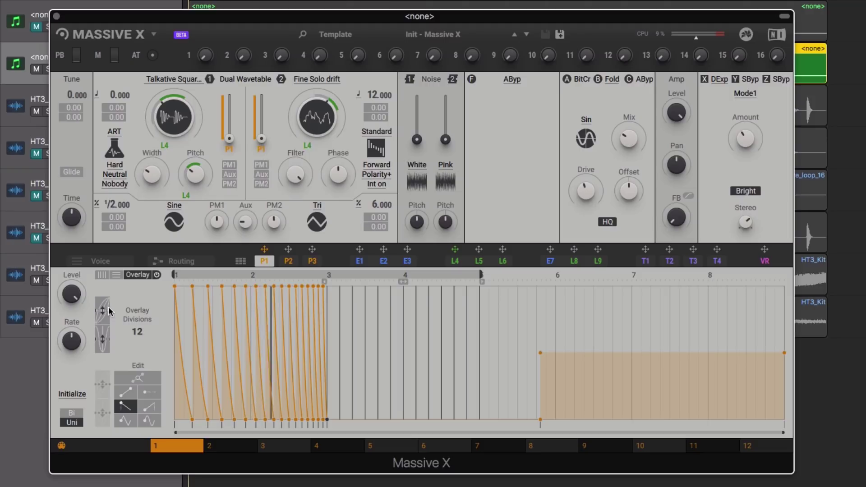